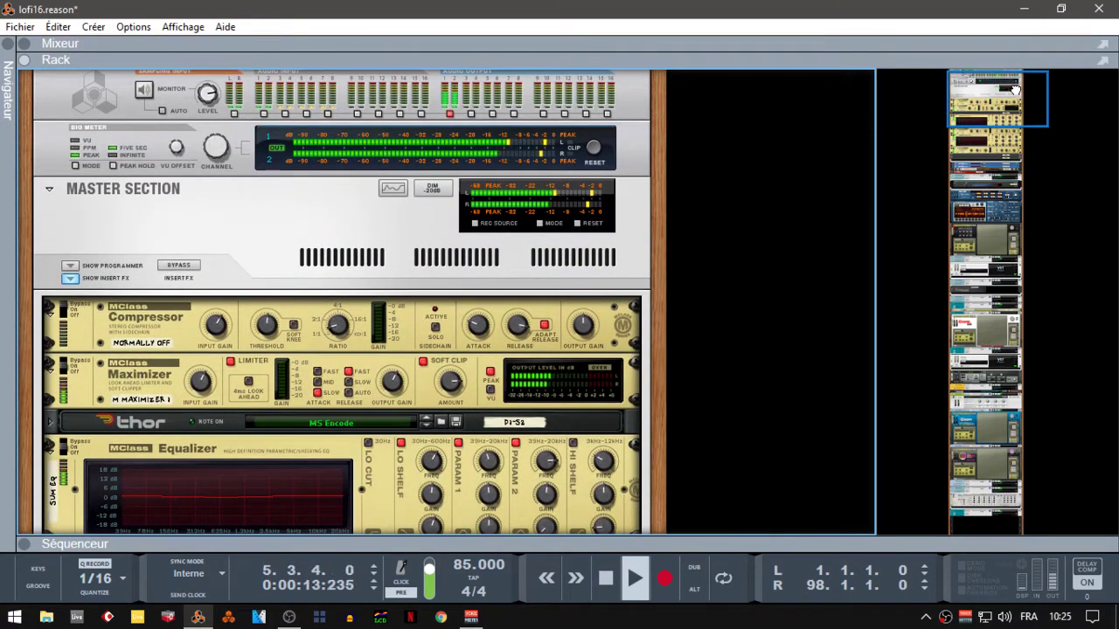
# Examine the panning curve of the PanCake2 insert effect on the furtif kit mpc lofi channel, then close its window.
pyautogui.moveTo(1013, 90); pyautogui.dragTo(1023, 251)
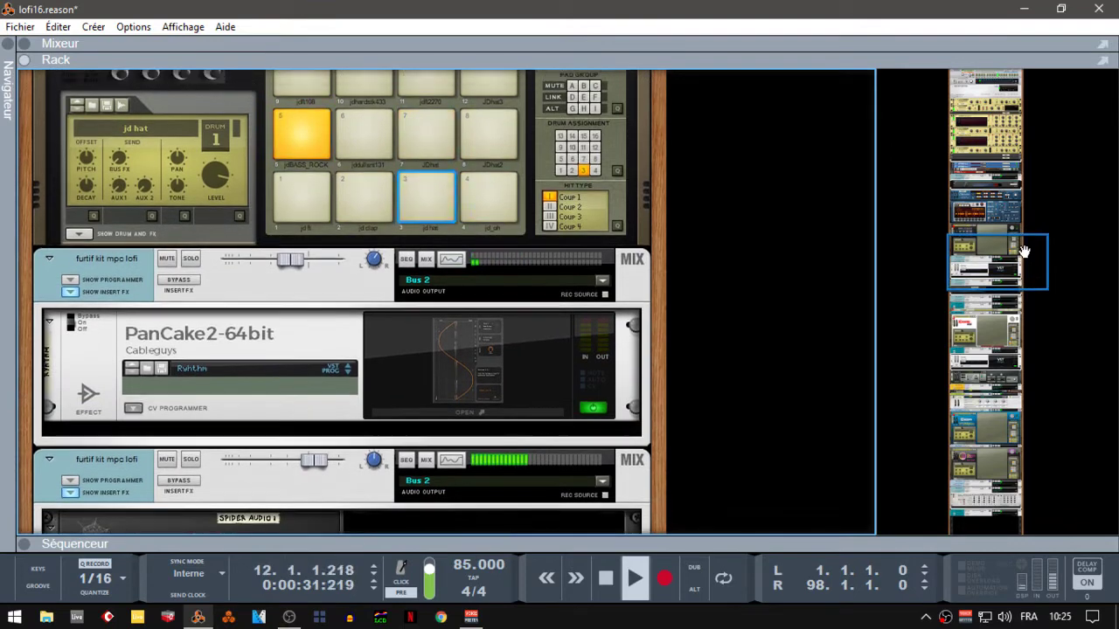
pyautogui.click(455, 413)
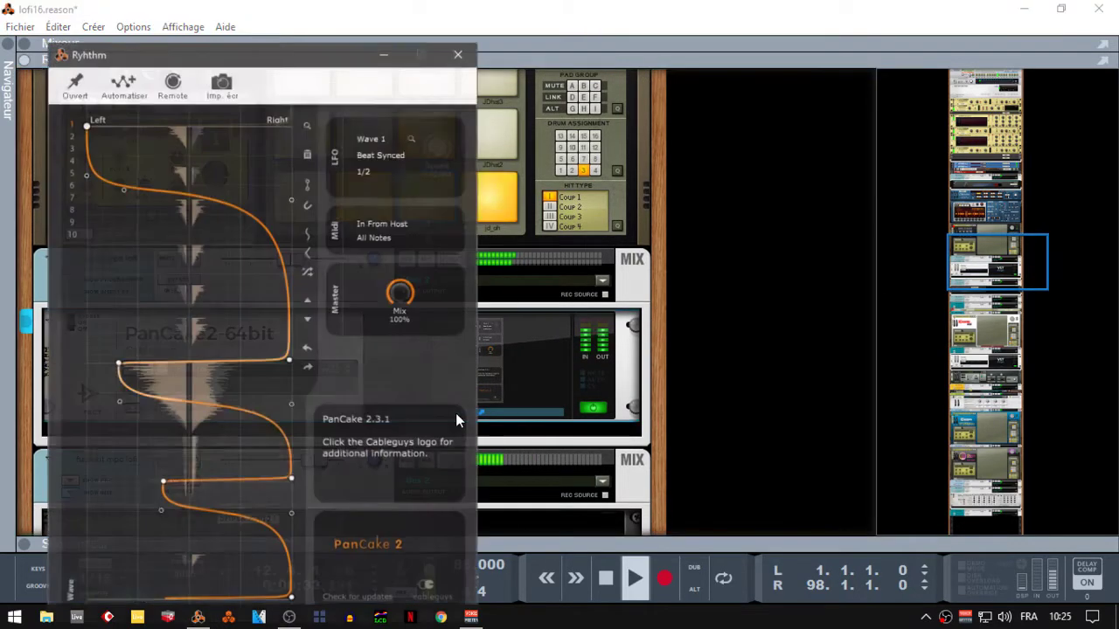
pyautogui.moveTo(320, 56); pyautogui.dragTo(404, 26)
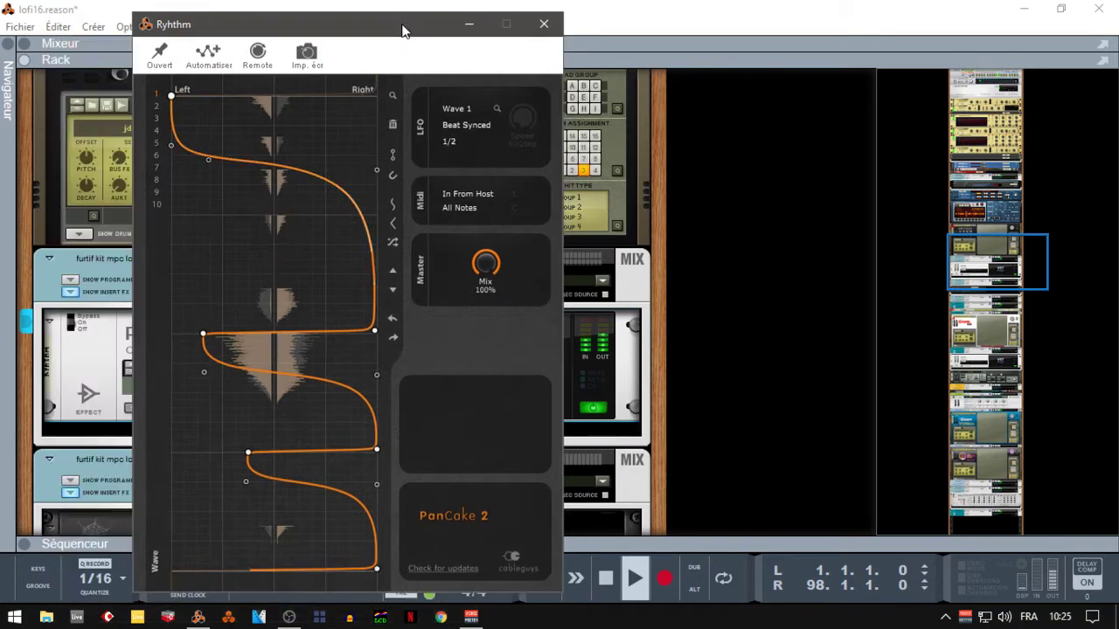
pyautogui.click(1003, 269)
pyautogui.moveTo(1002, 269); pyautogui.dragTo(1002, 272)
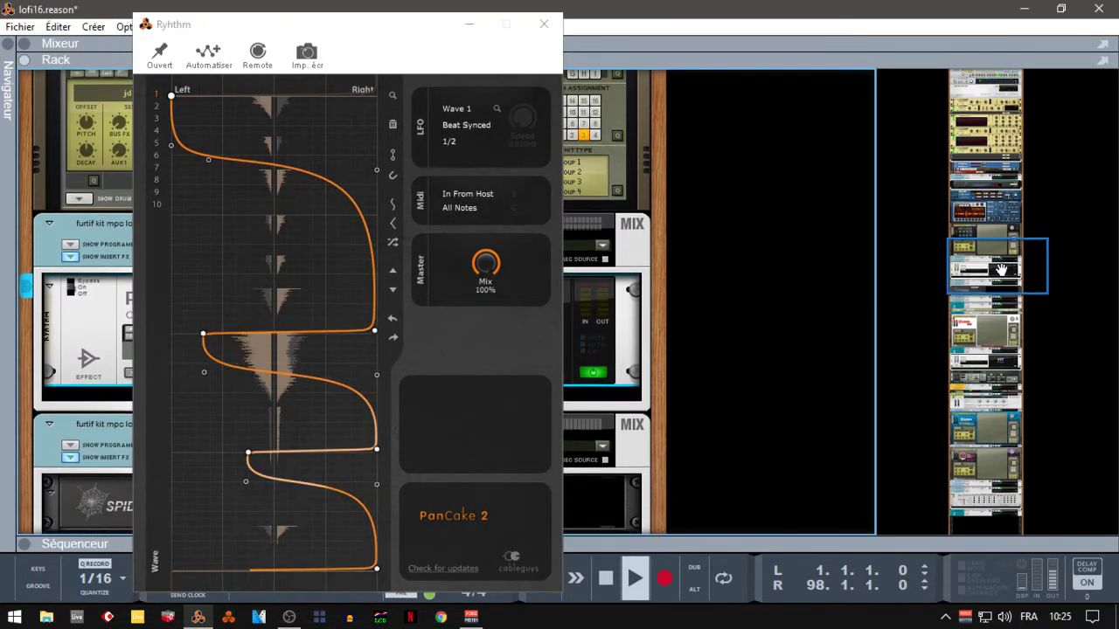
pyautogui.click(541, 25)
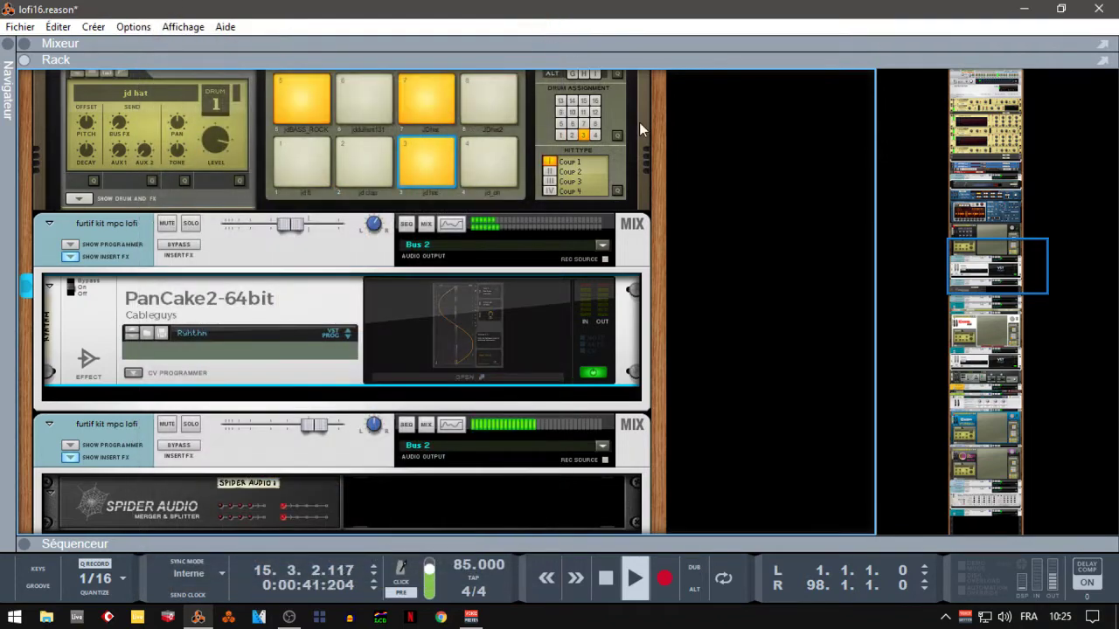
# Unfold the Kong 1 drum device and the Flatpack Producer bass Combinator in the rack.
pyautogui.moveTo(992, 277); pyautogui.dragTo(1004, 322)
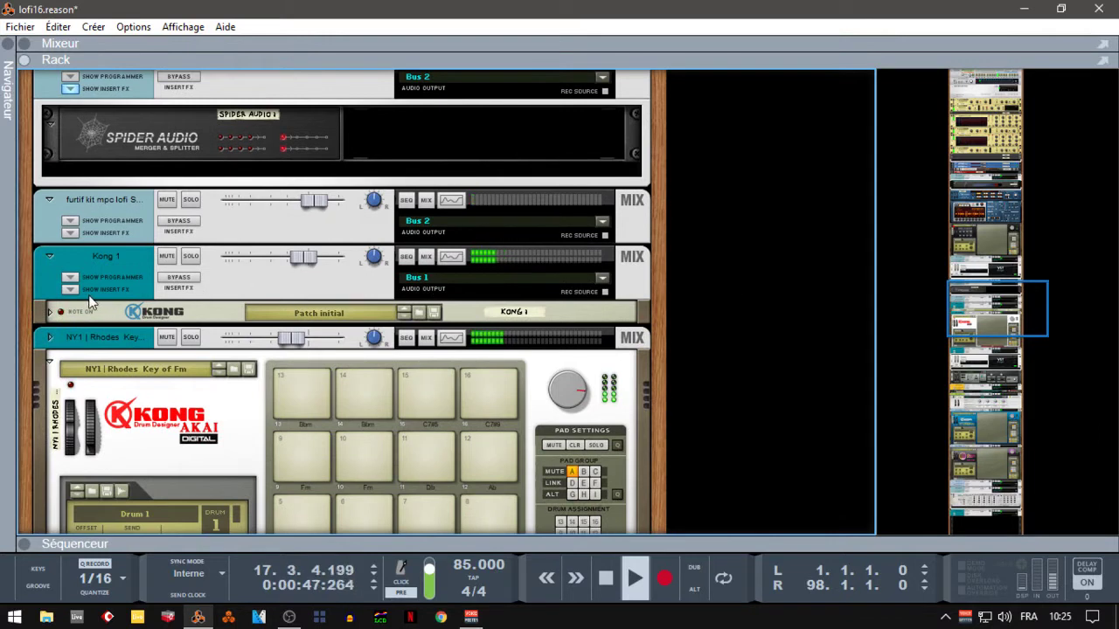
pyautogui.click(48, 312)
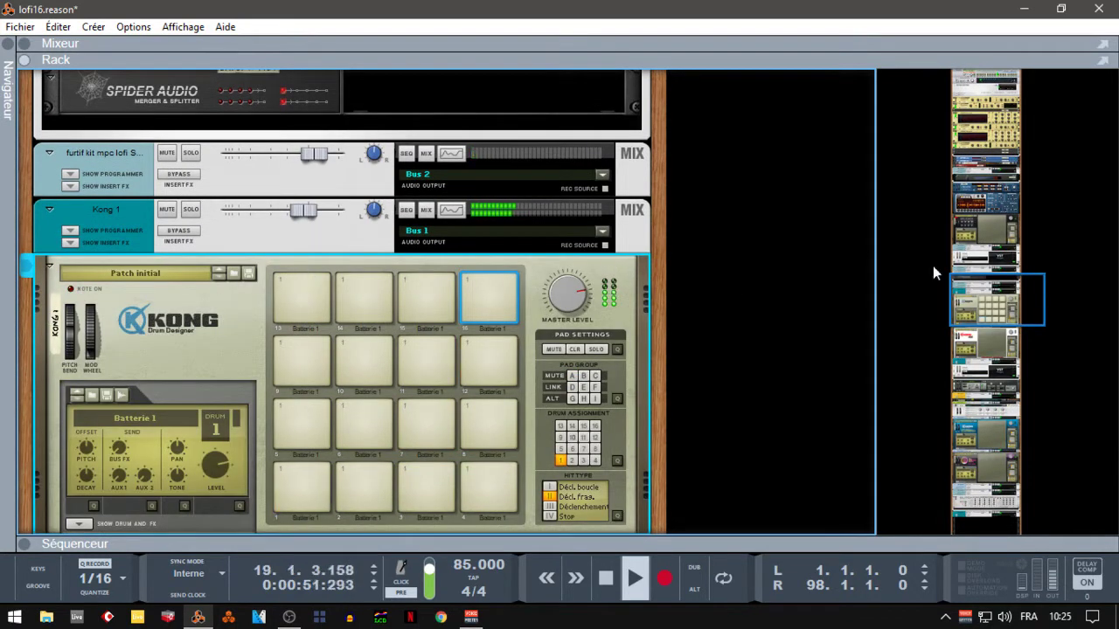
pyautogui.moveTo(1008, 294); pyautogui.dragTo(1011, 387)
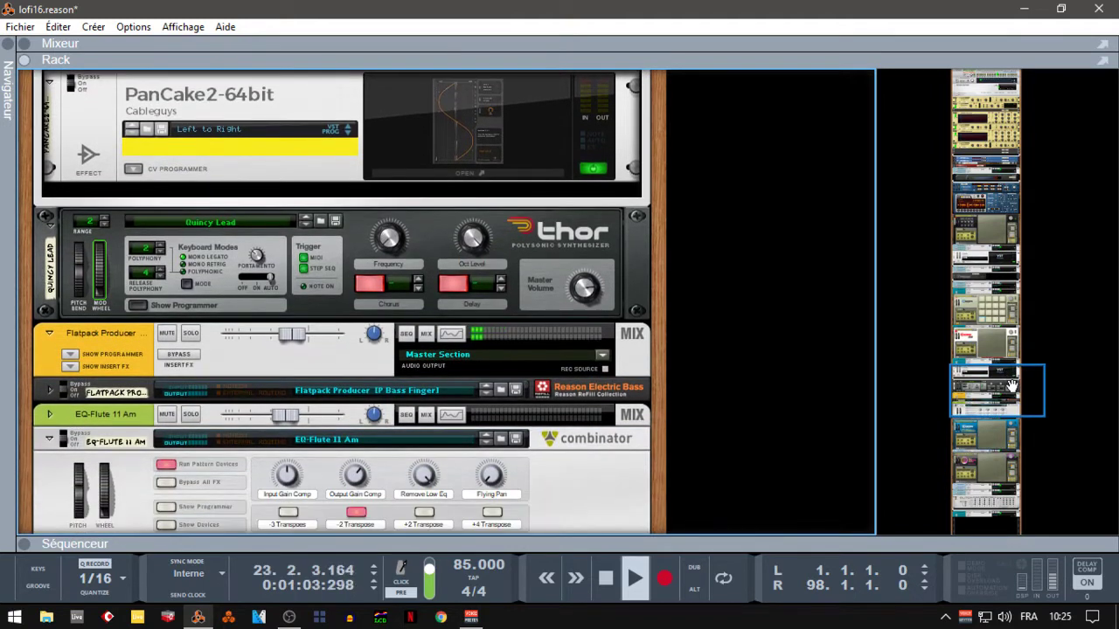
pyautogui.click(49, 393)
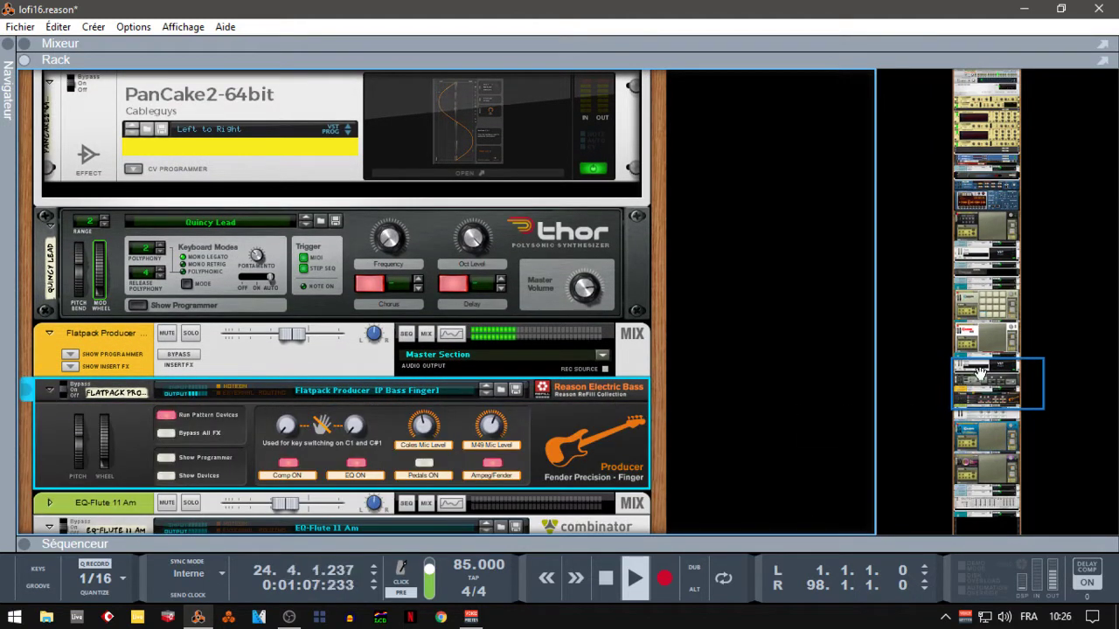
# Inspect the bus channels and the Glitch insert at the end of the rack, with a brief look at the sequencer arrangement.
pyautogui.moveTo(979, 373); pyautogui.dragTo(1011, 482)
pyautogui.press('F7')
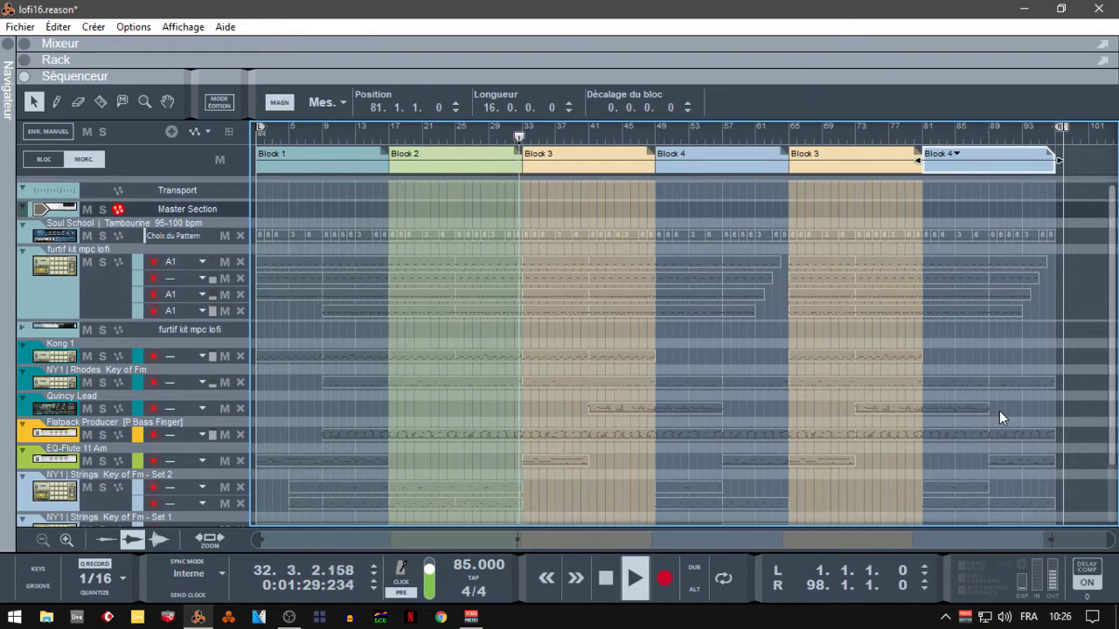
pyautogui.press('F6')
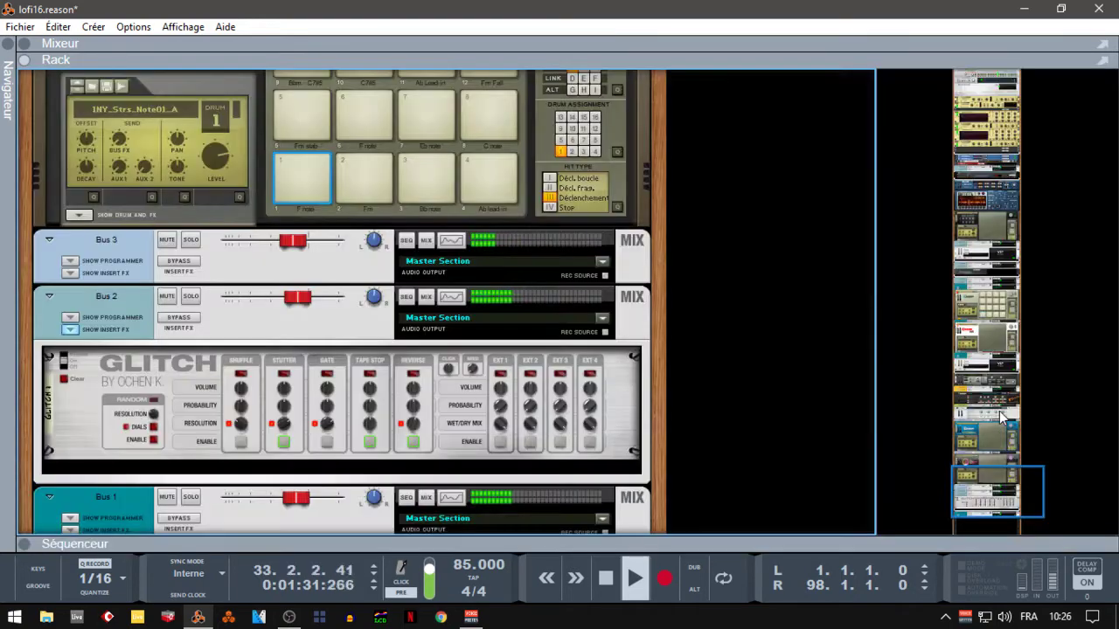
# Switch to the mixer and show only the dynamics section of the channels, with the faders hidden.
pyautogui.press('F5')
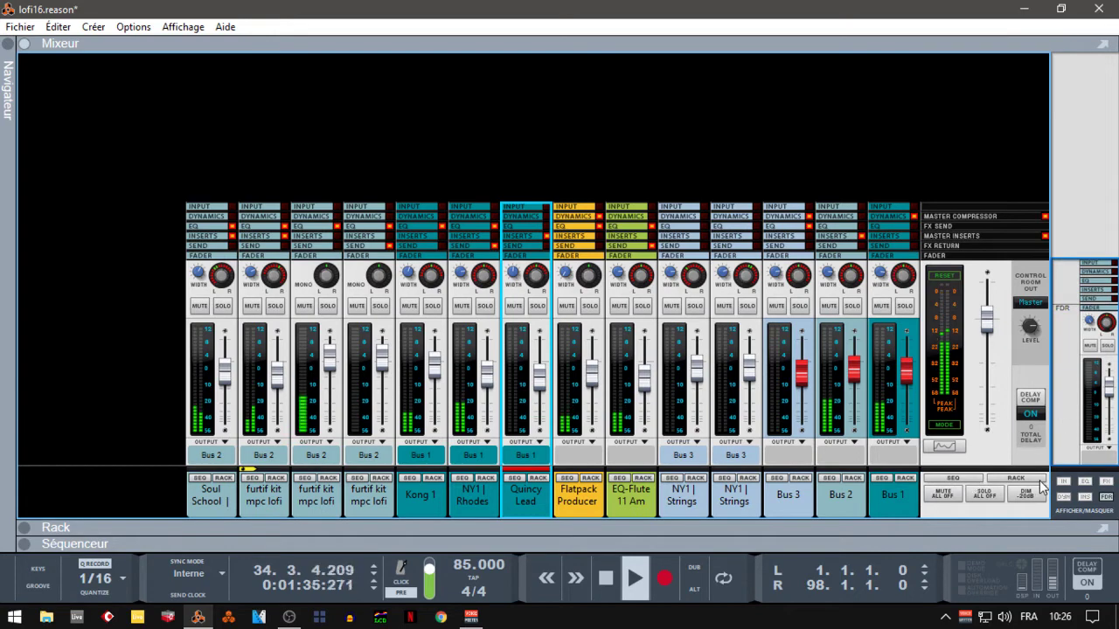
pyautogui.click(1063, 499)
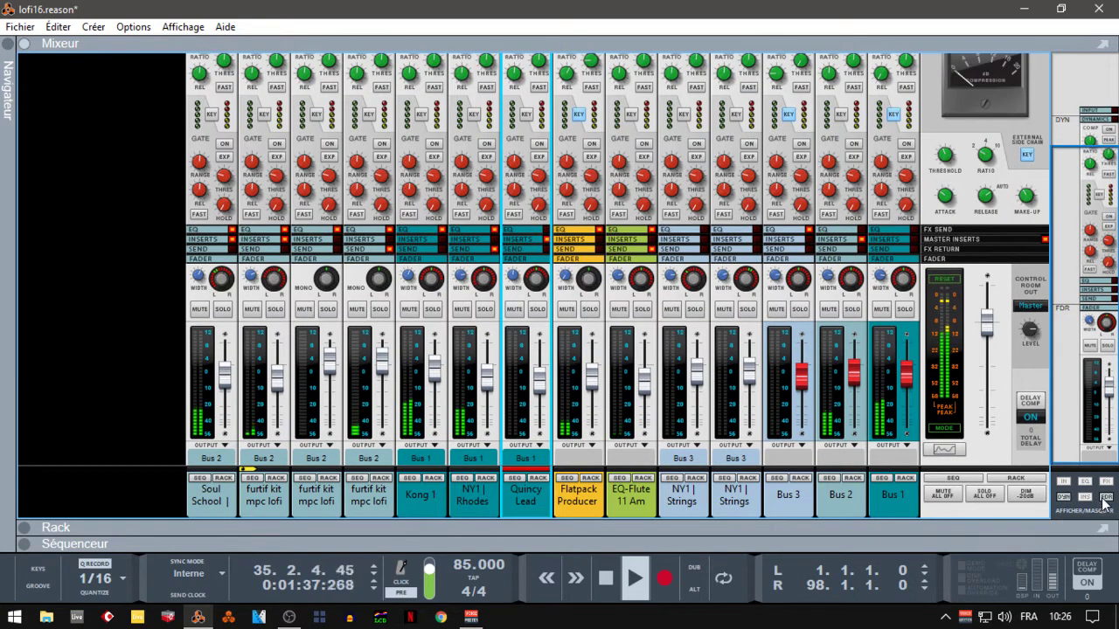
pyautogui.click(1104, 498)
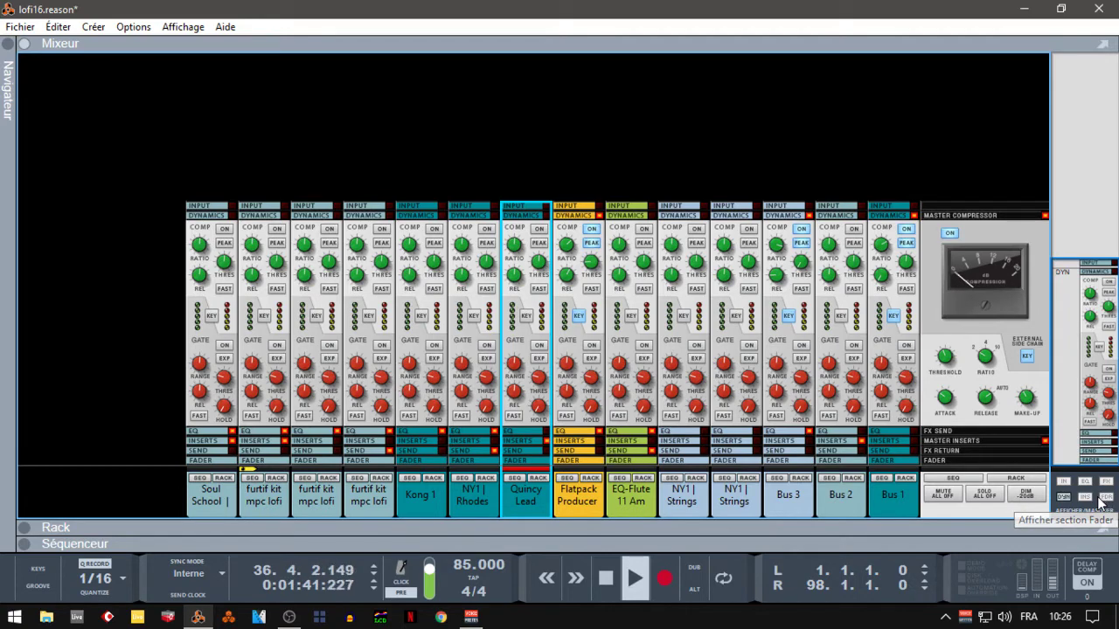
# Show only the EQ section of the mixer channels, hiding the dynamics and fader sections.
pyautogui.click(1106, 498)
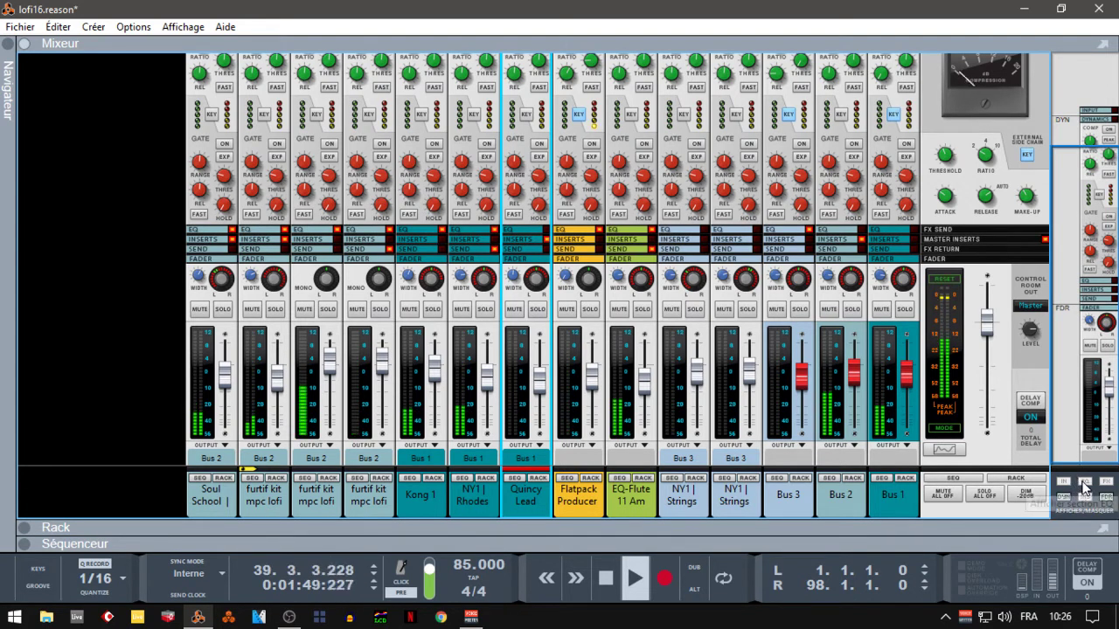
pyautogui.click(1080, 490)
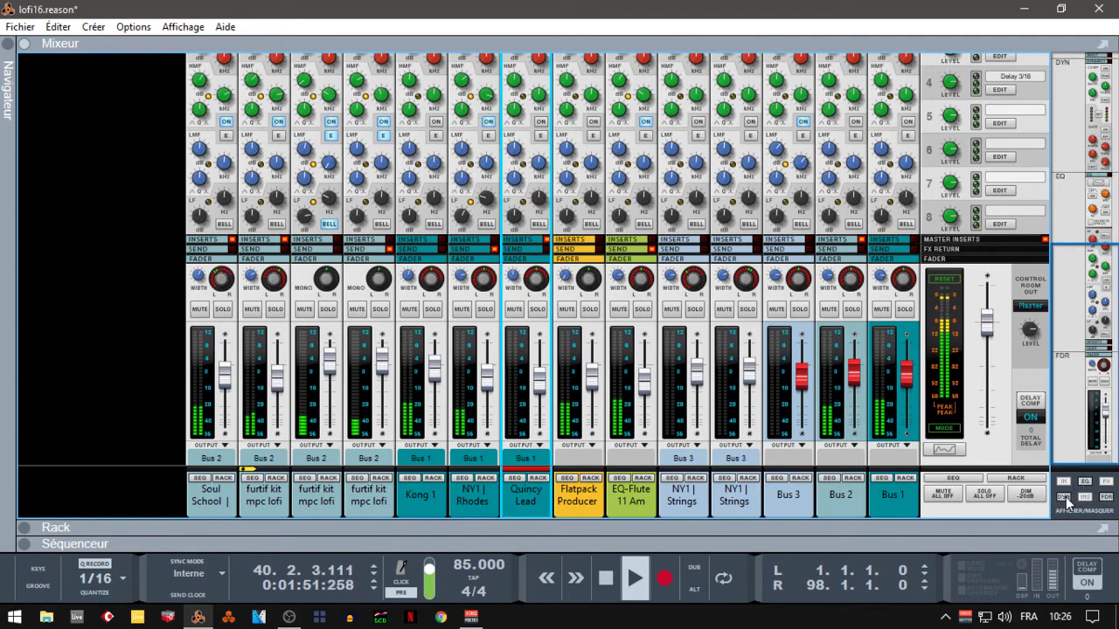
pyautogui.click(1063, 497)
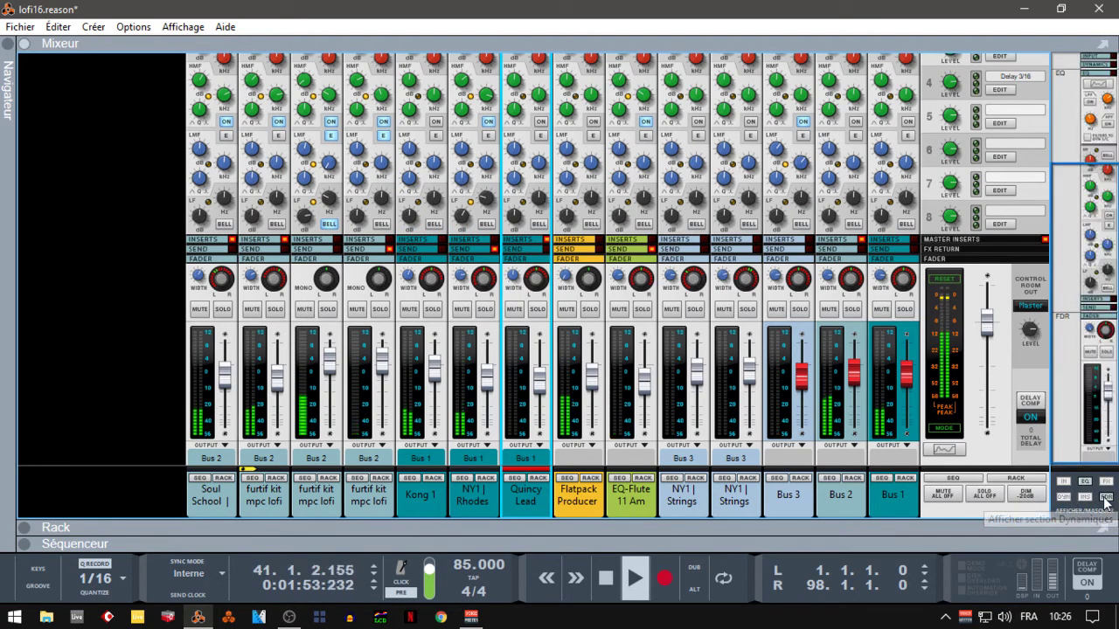
pyautogui.click(1105, 498)
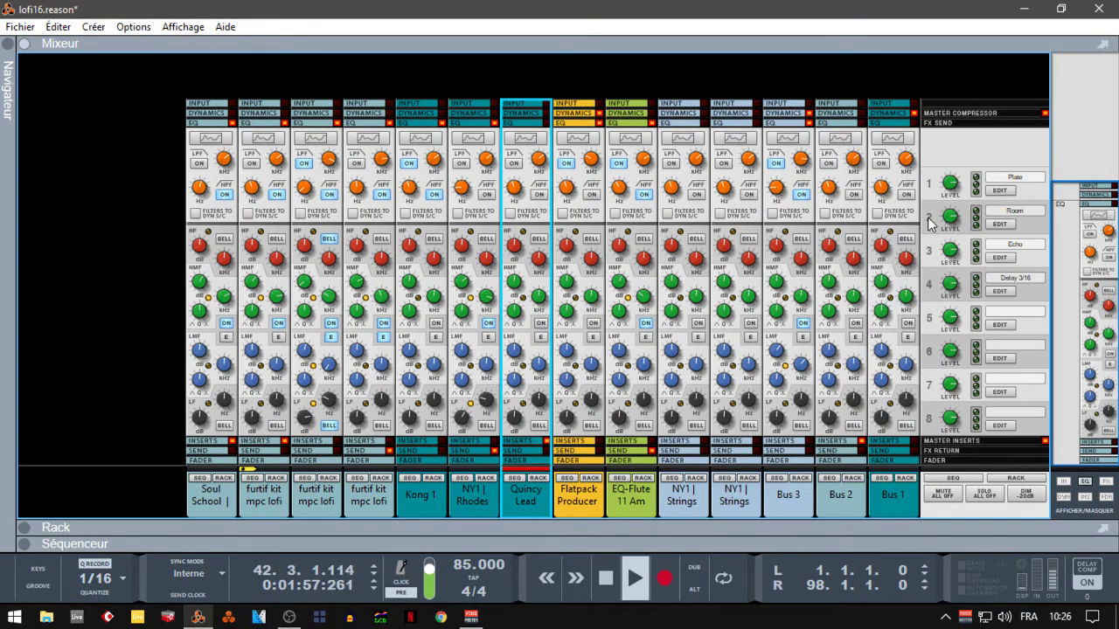
# Examine the Spectrum EQ curve of each mixer channel in turn, from Bus 1 back to the Soul School tambourine, and close the EQ window.
pyautogui.click(890, 135)
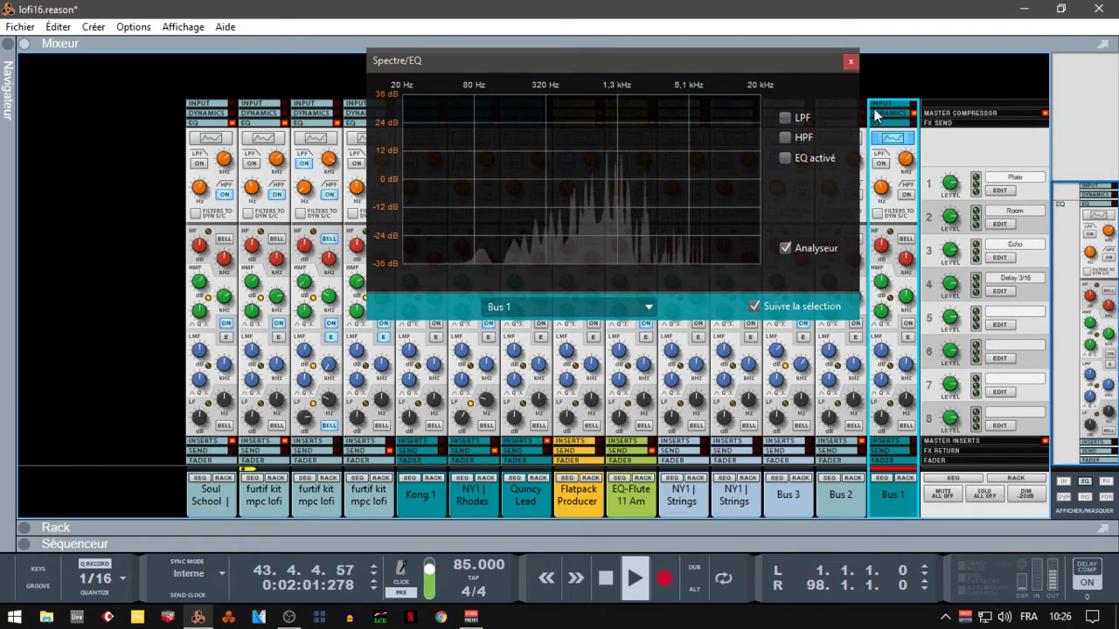
pyautogui.press('Left')
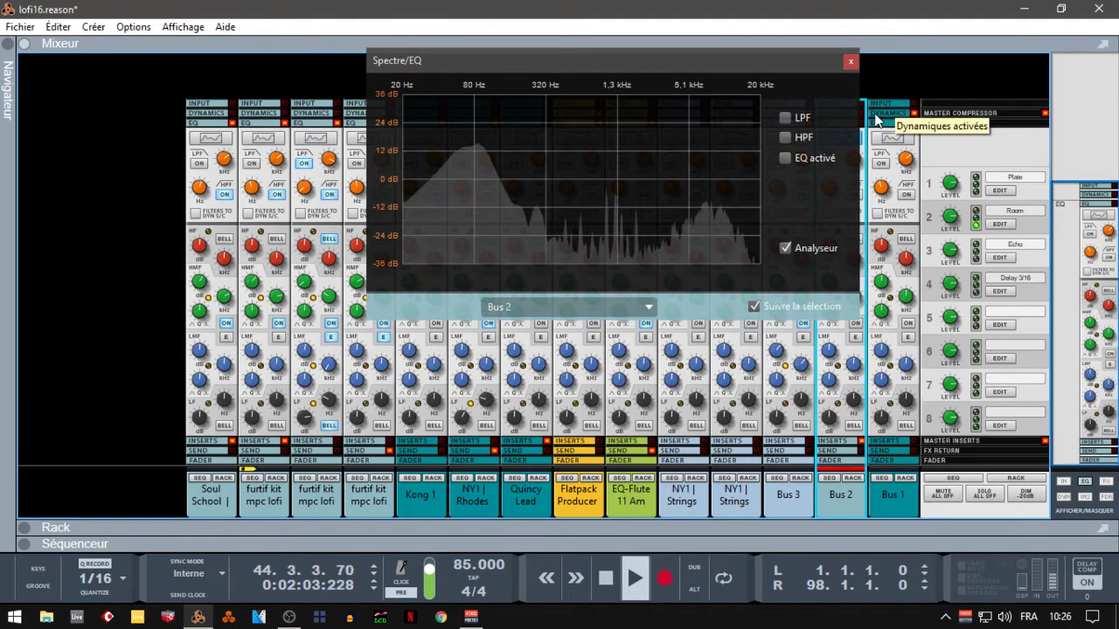
pyautogui.press('Left')
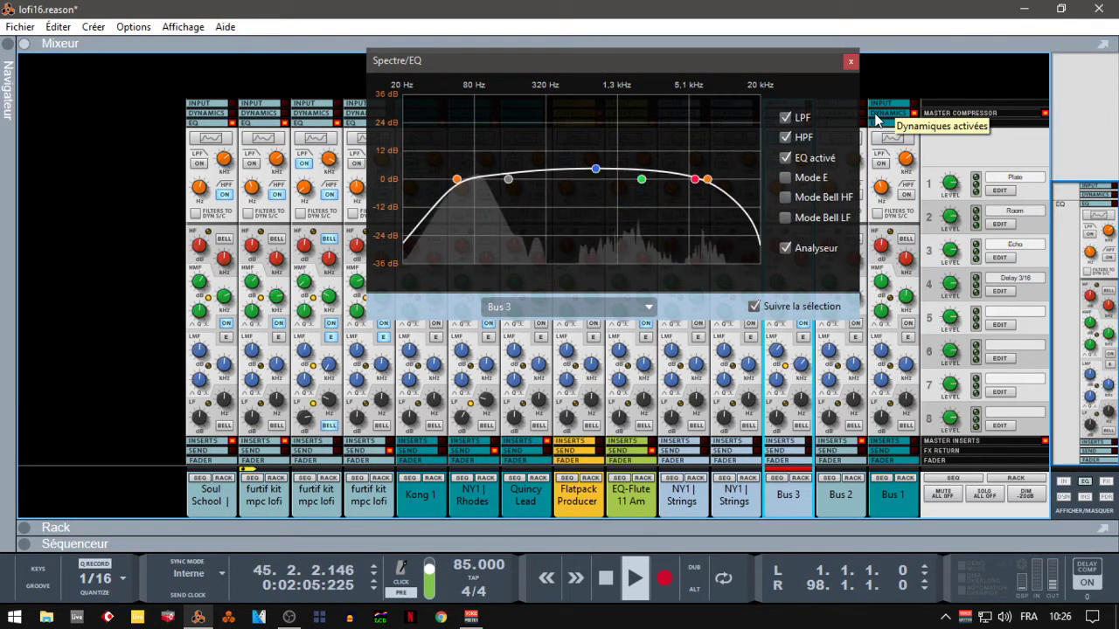
pyautogui.press('Left')
pyautogui.press('Left')
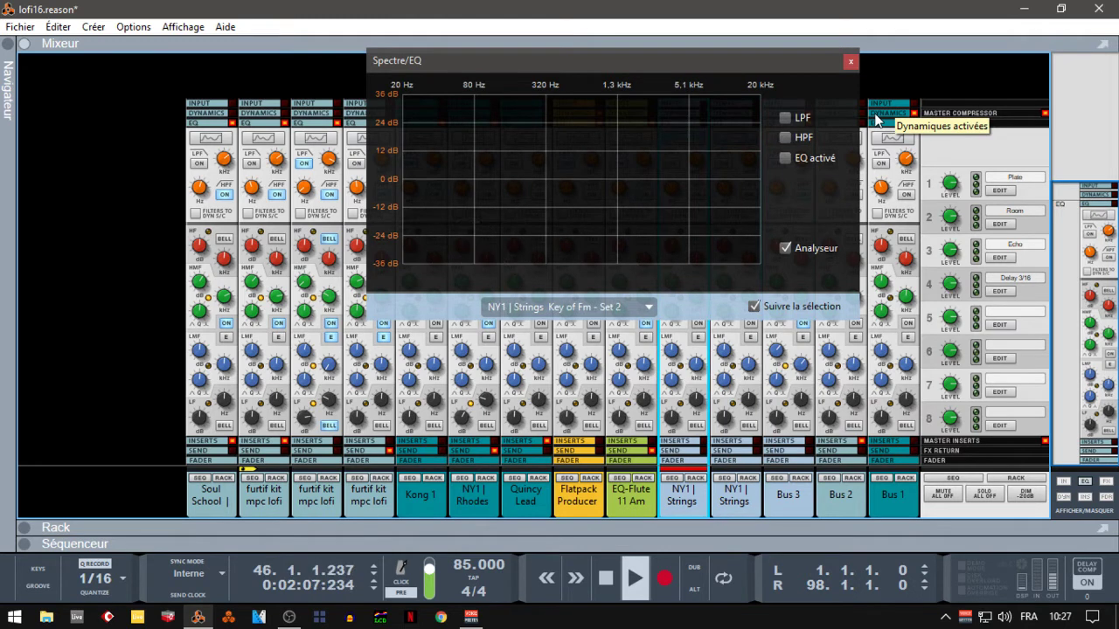
pyautogui.press('Left')
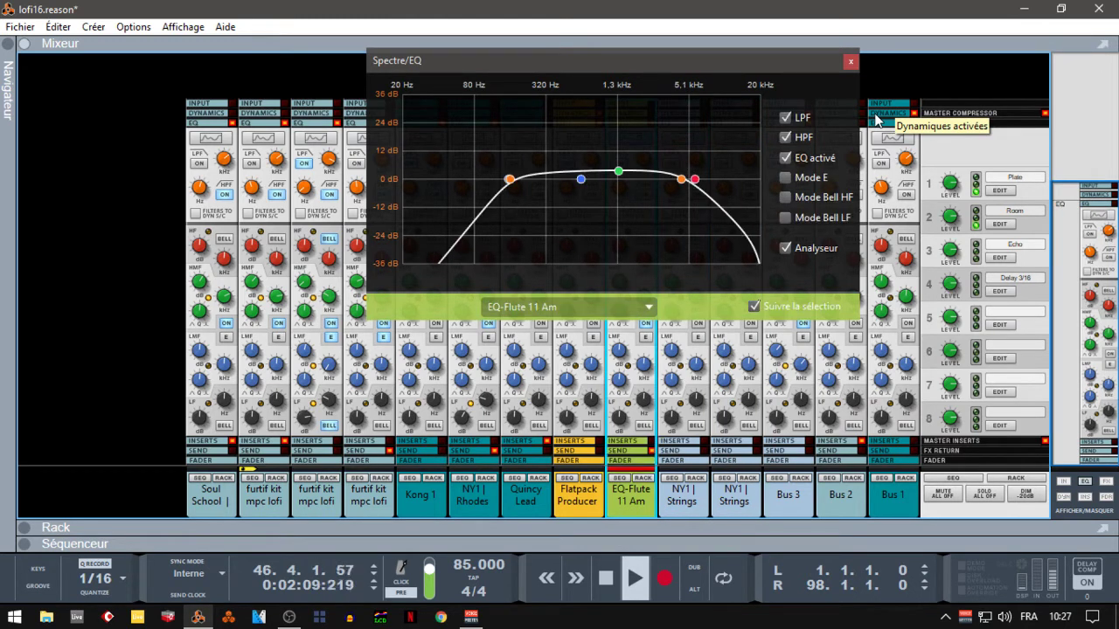
pyautogui.press('Left')
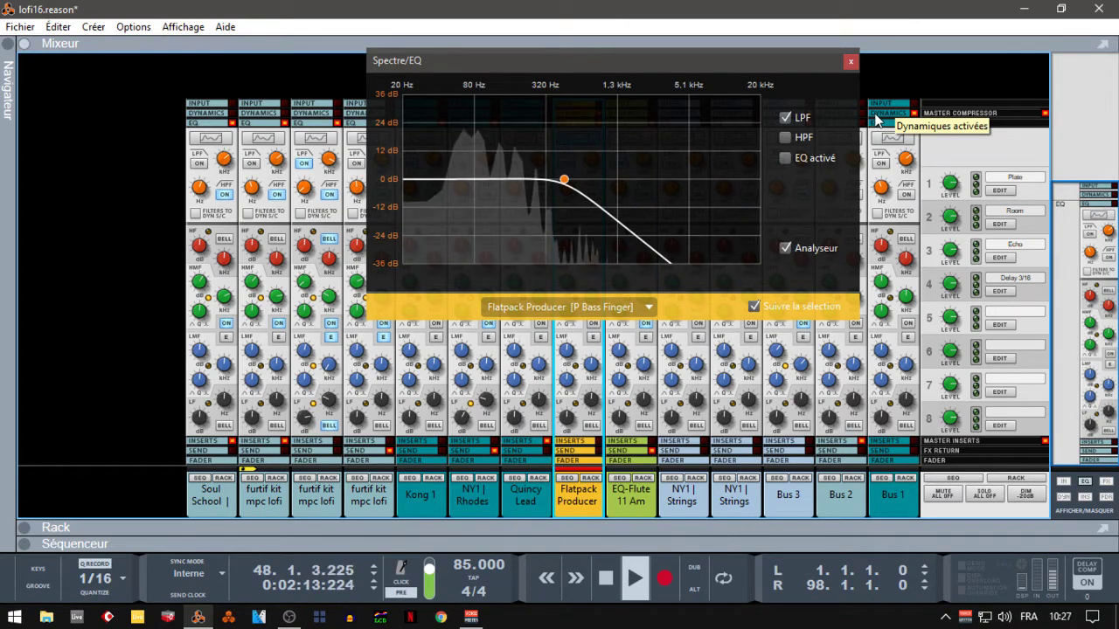
pyautogui.press('Left')
pyautogui.press('Left')
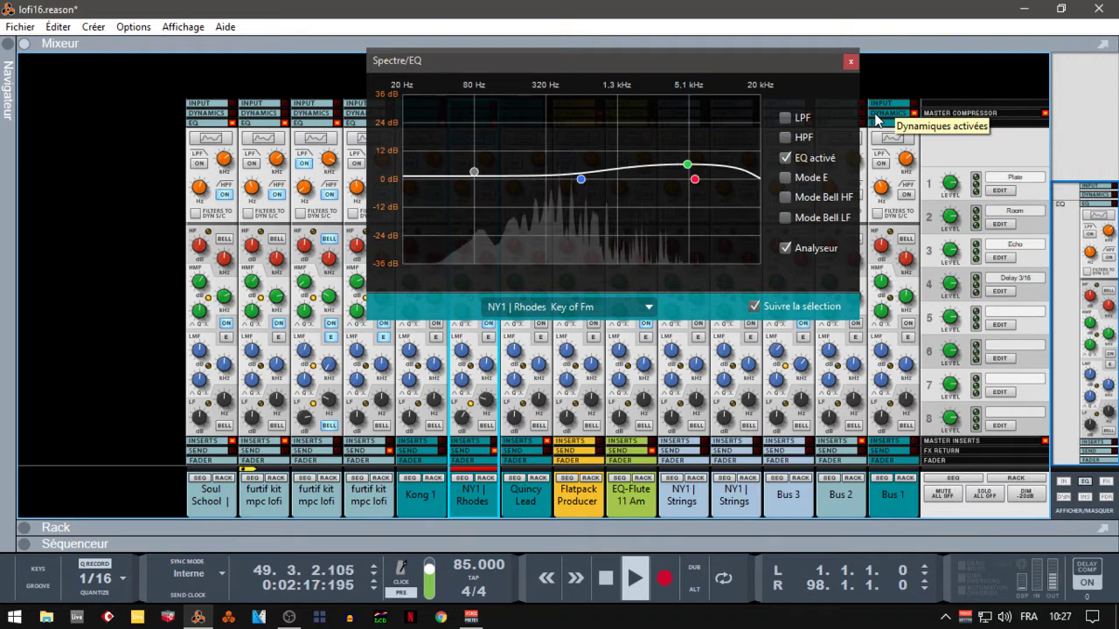
pyautogui.press('Left')
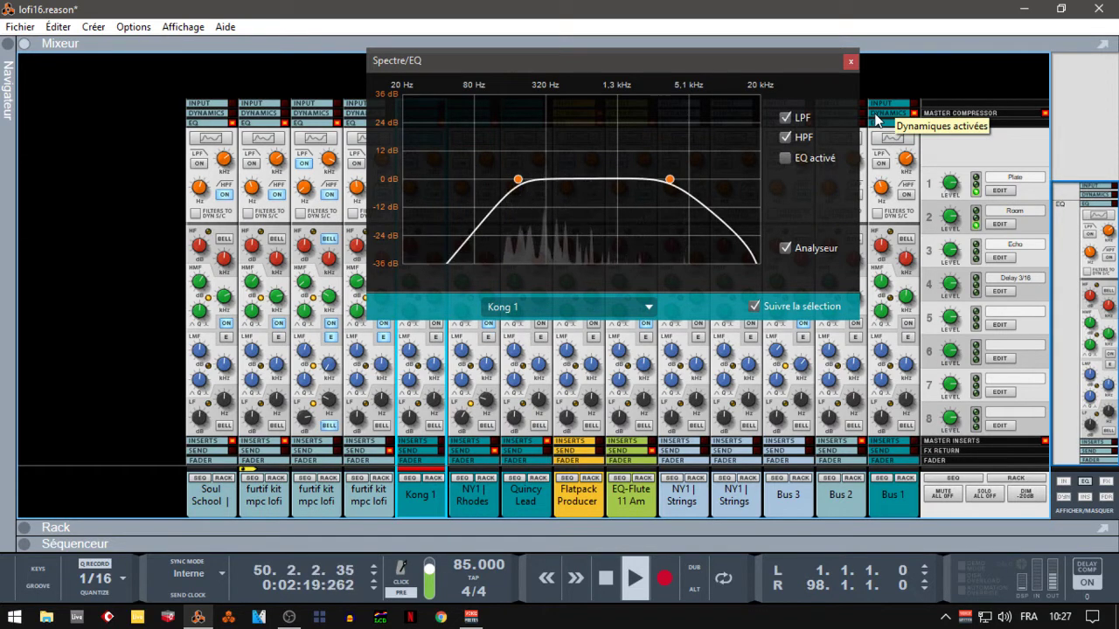
pyautogui.press('Left')
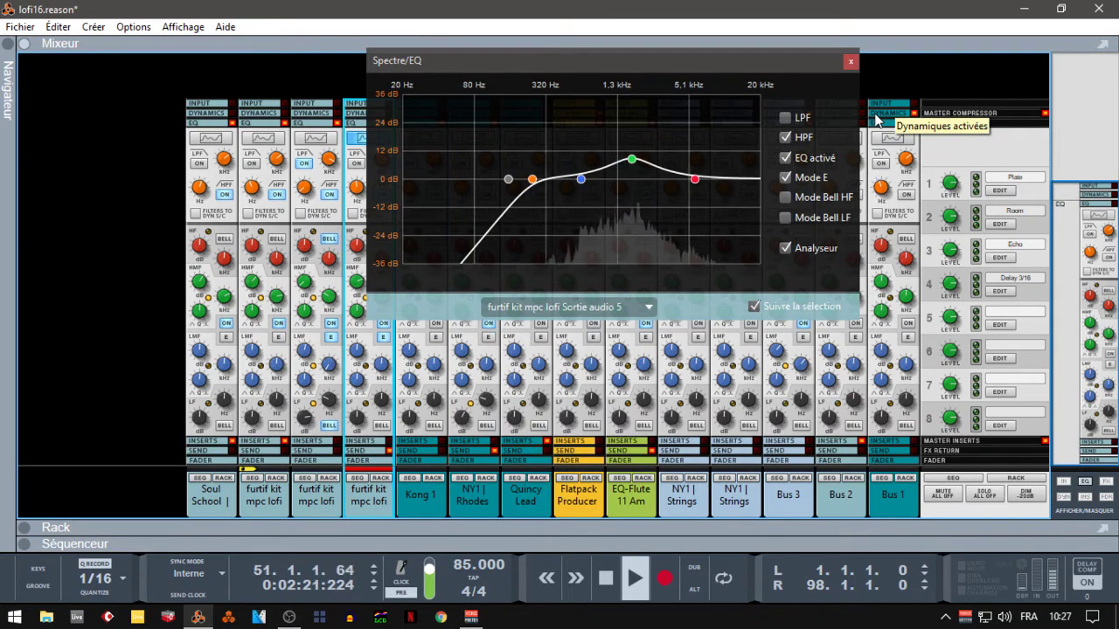
pyautogui.press('Left')
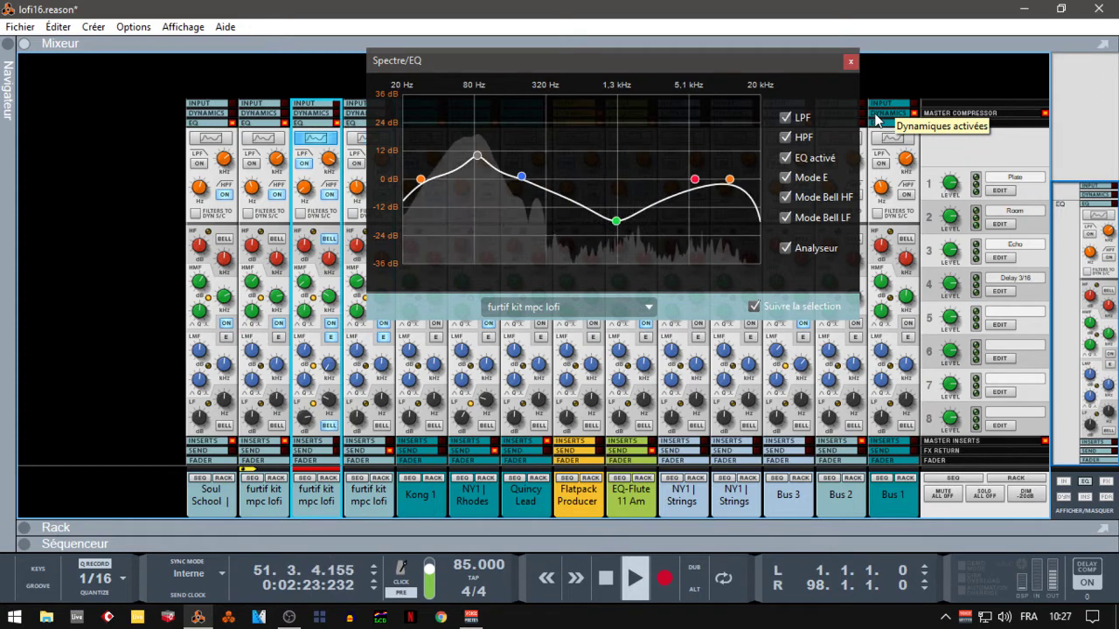
pyautogui.press('Left')
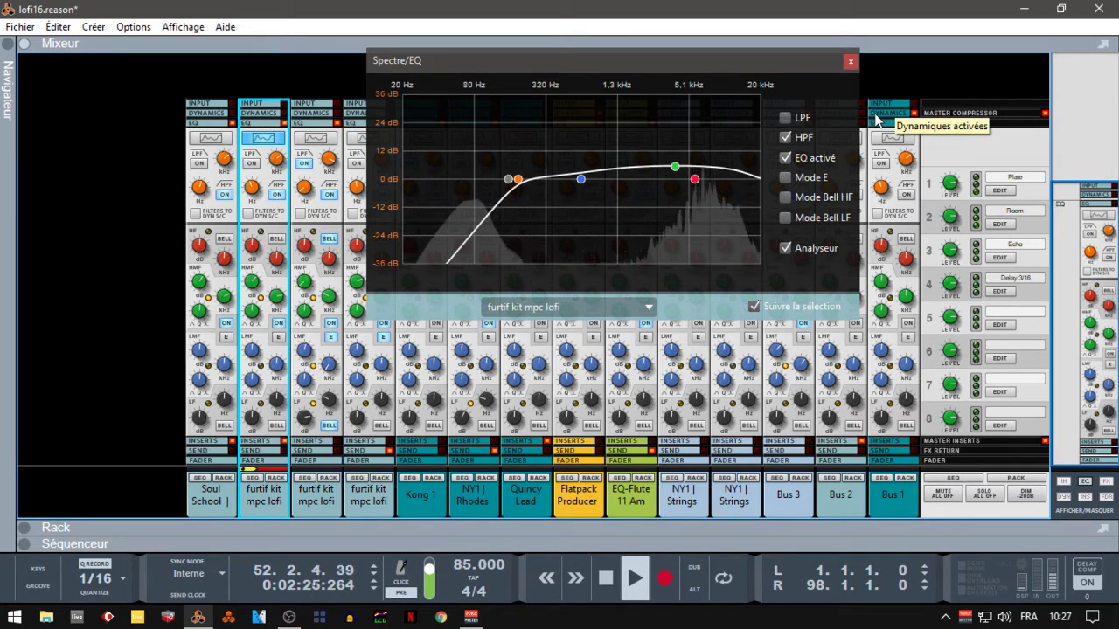
pyautogui.press('Left')
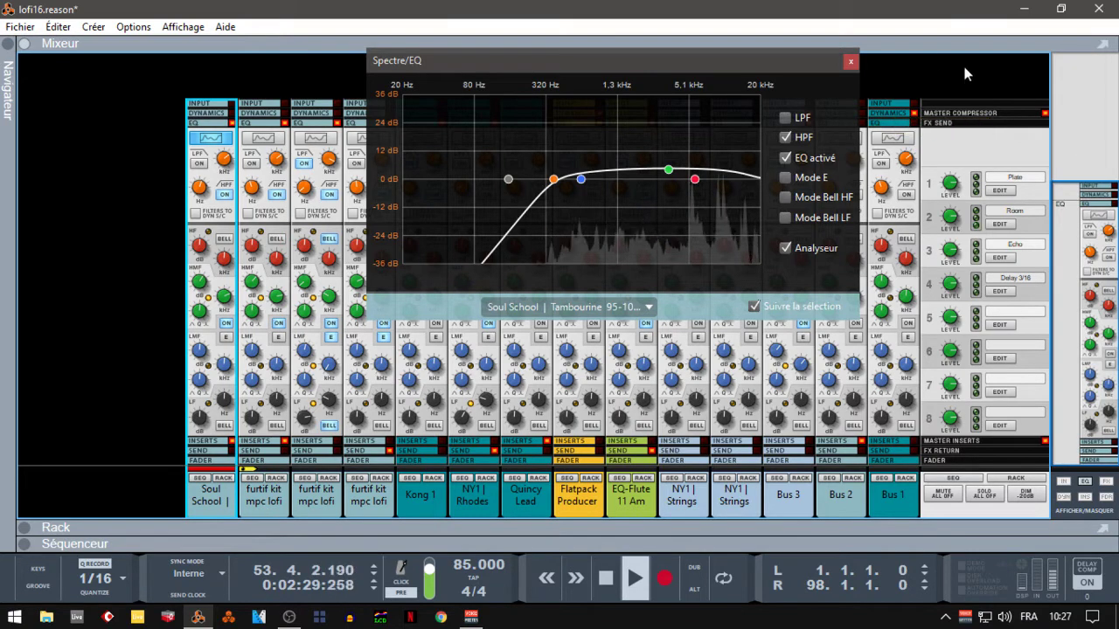
pyautogui.click(850, 61)
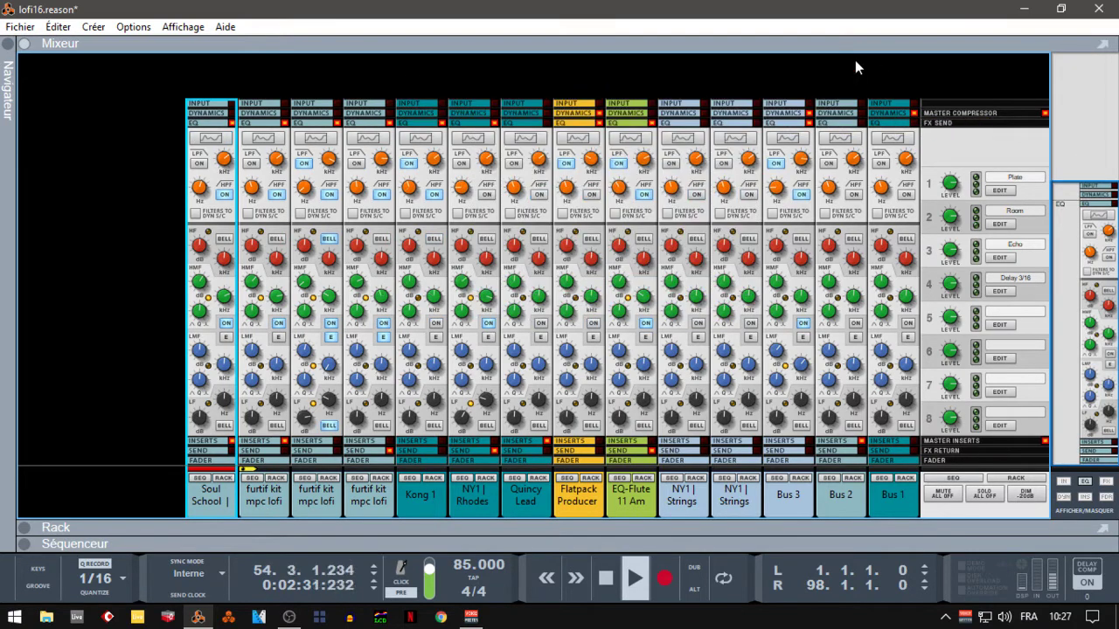
# Show the fader and dynamics sections in the mixer and hide the EQ section.
pyautogui.click(1108, 498)
pyautogui.click(1086, 482)
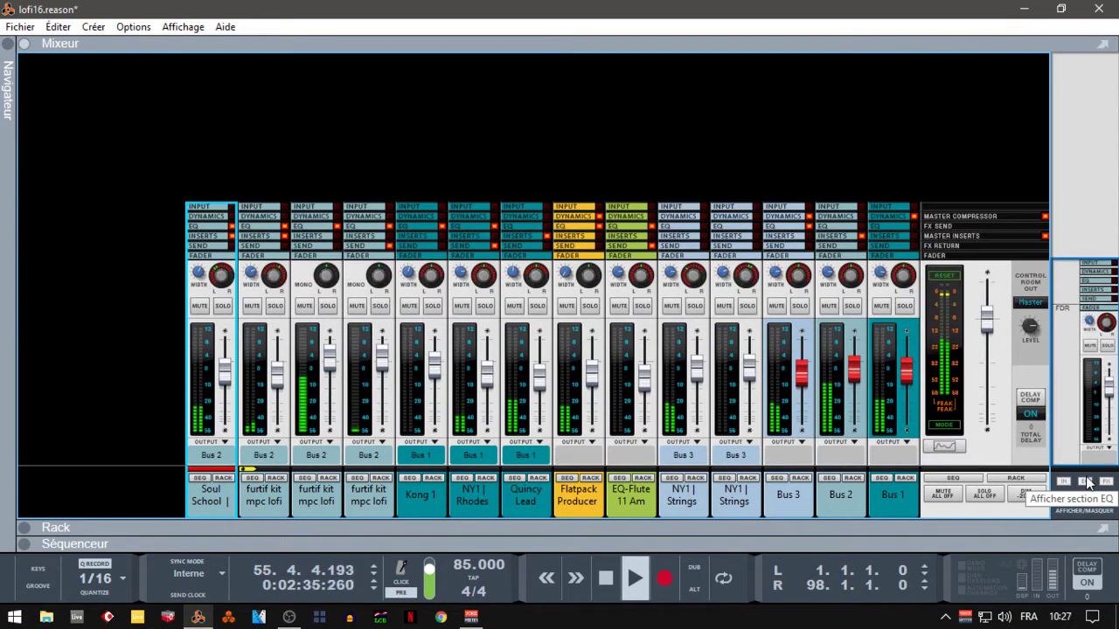
pyautogui.click(1063, 498)
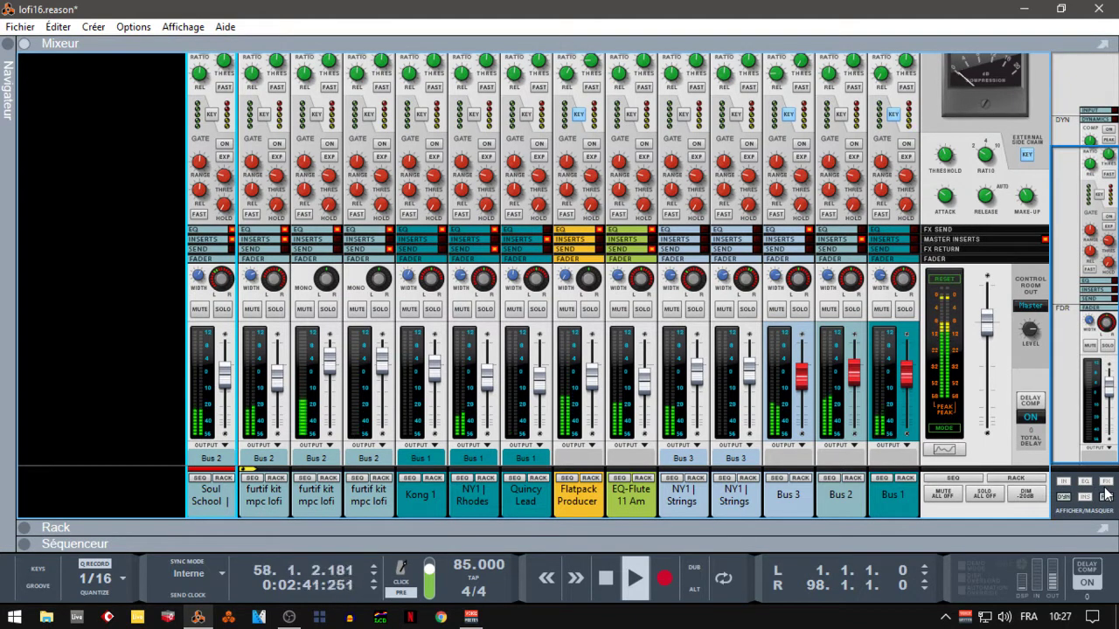
# Switch to the sequencer and clear the selection of the last Block 4.
pyautogui.press('F7')
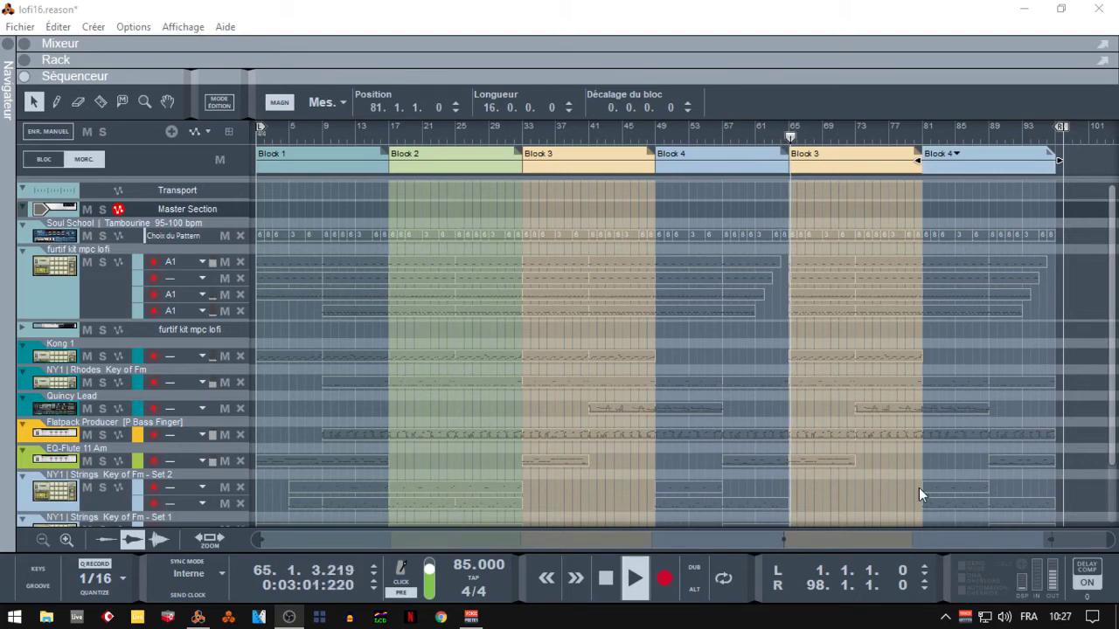
pyautogui.click(612, 406)
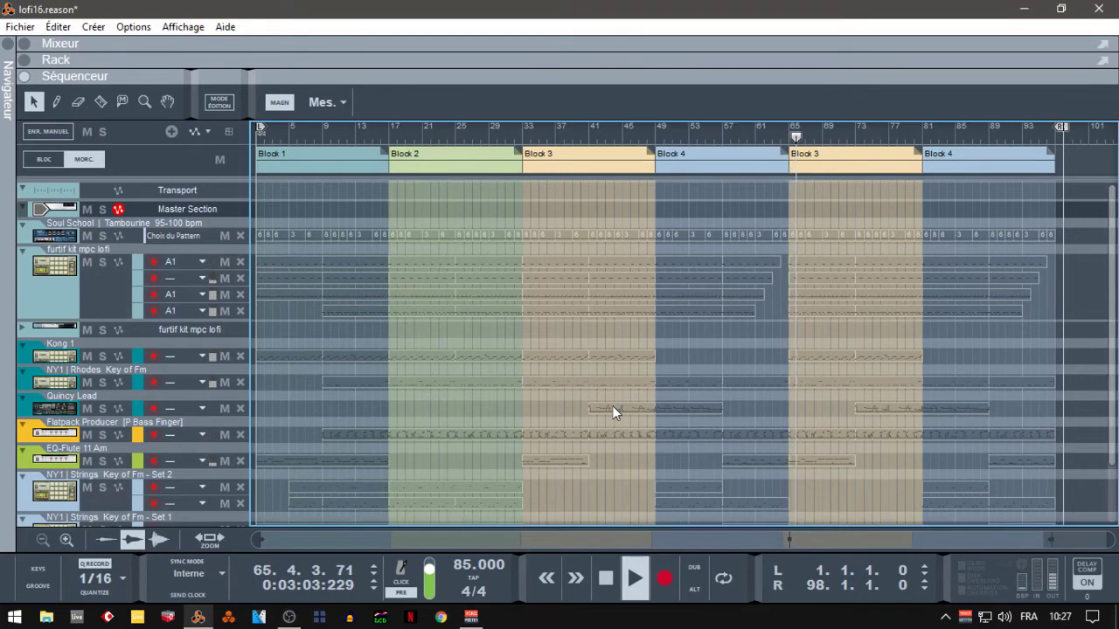
# Examine the rack devices from the bus channels up to the Master Section, and check the block arrangement in the sequencer.
pyautogui.press('F5')
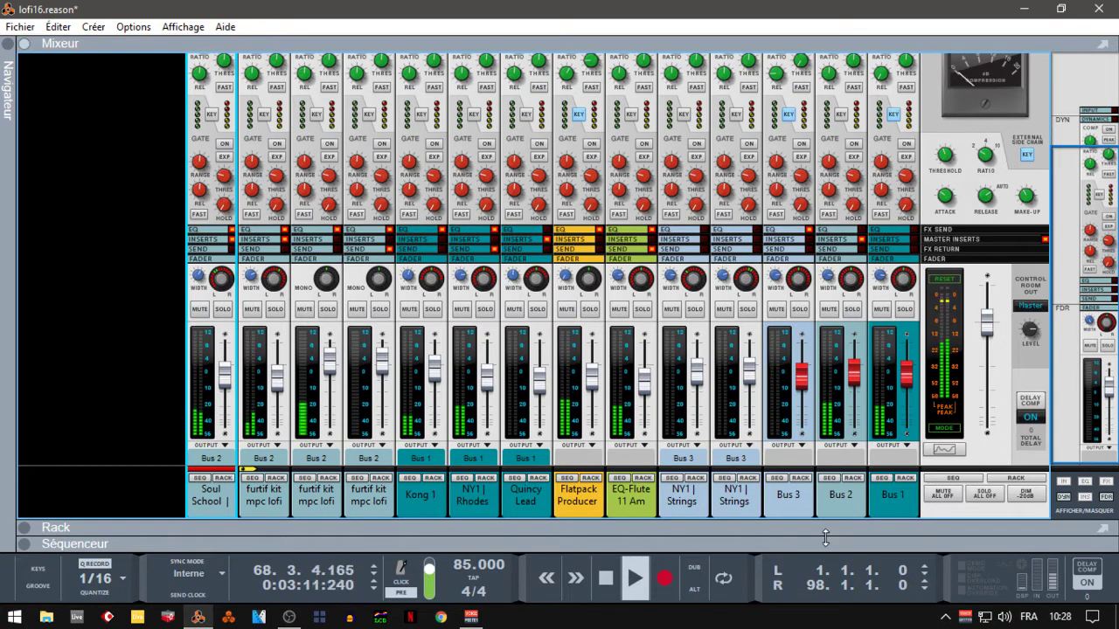
pyautogui.press('F6')
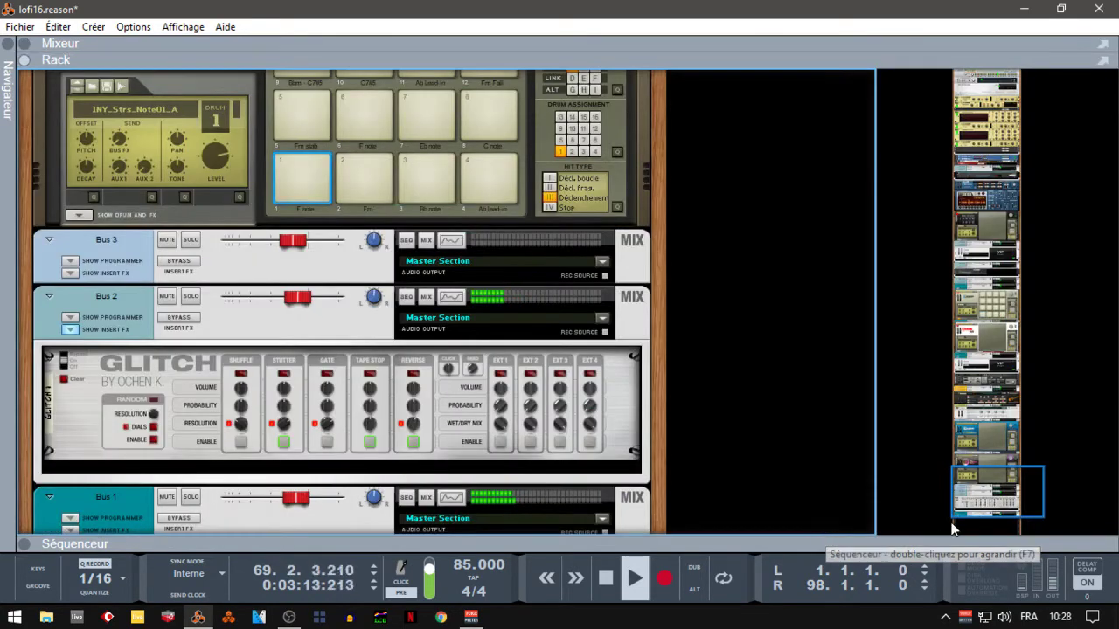
pyautogui.moveTo(969, 499); pyautogui.dragTo(962, 211)
pyautogui.moveTo(961, 198); pyautogui.dragTo(958, 102)
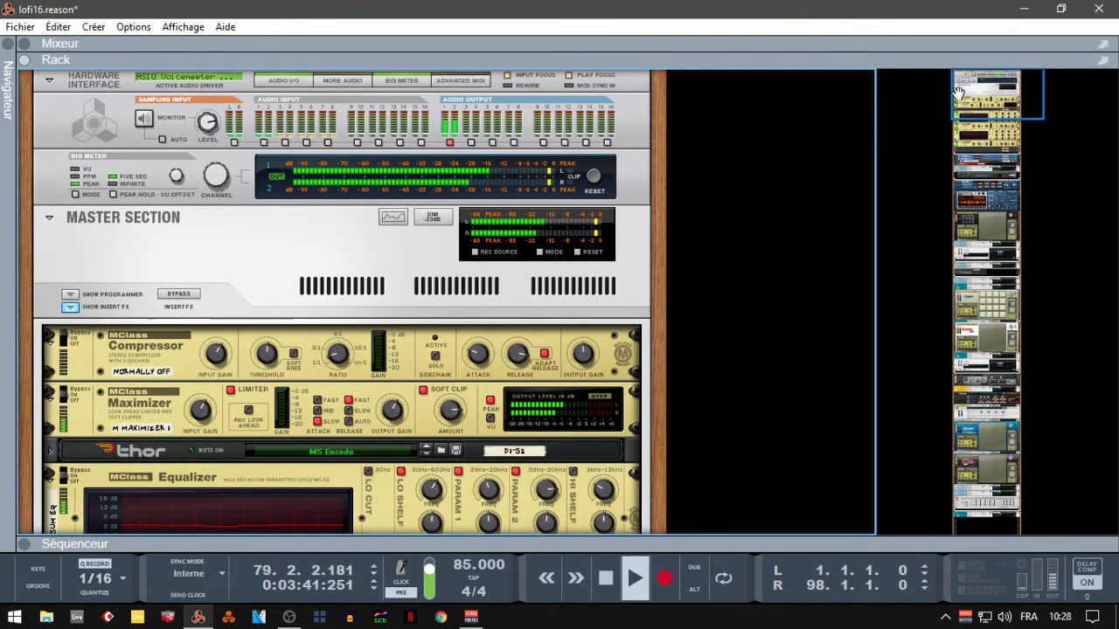
pyautogui.press('F7')
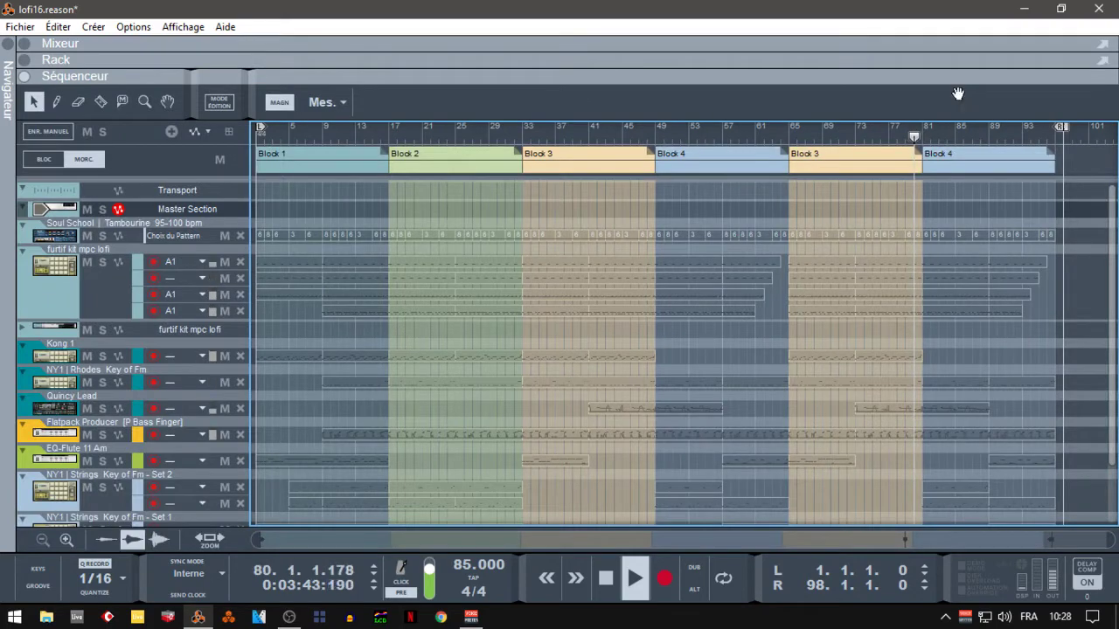
pyautogui.press('F6')
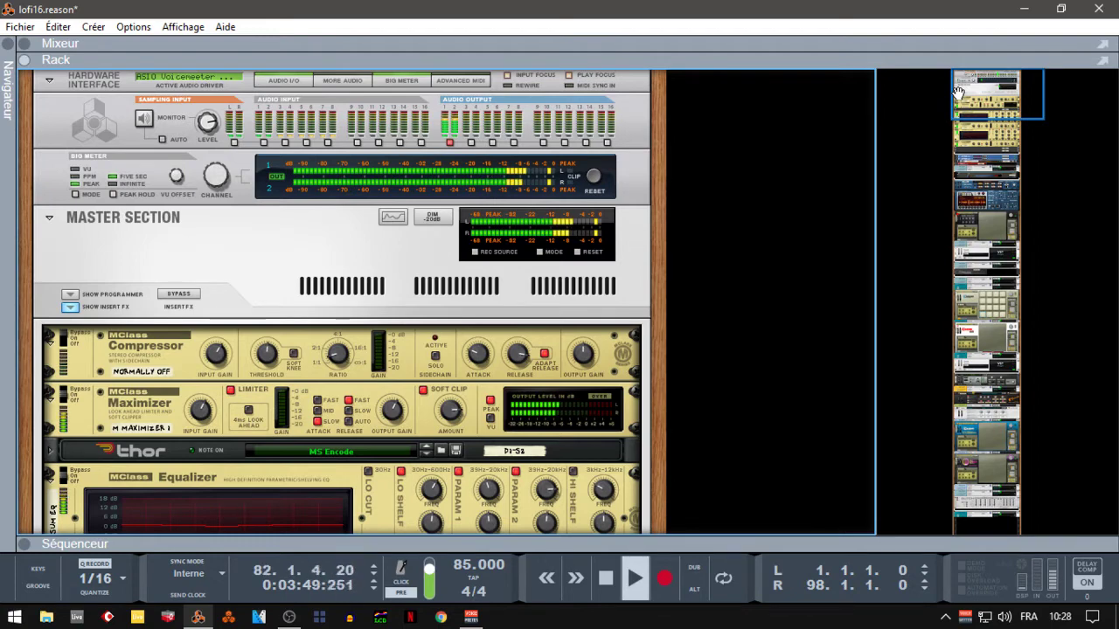
# Show the mixer and sequencer together and hide the mixer's dynamics section, keeping the fader section displayed.
pyautogui.hotkey('F5', 'F7')
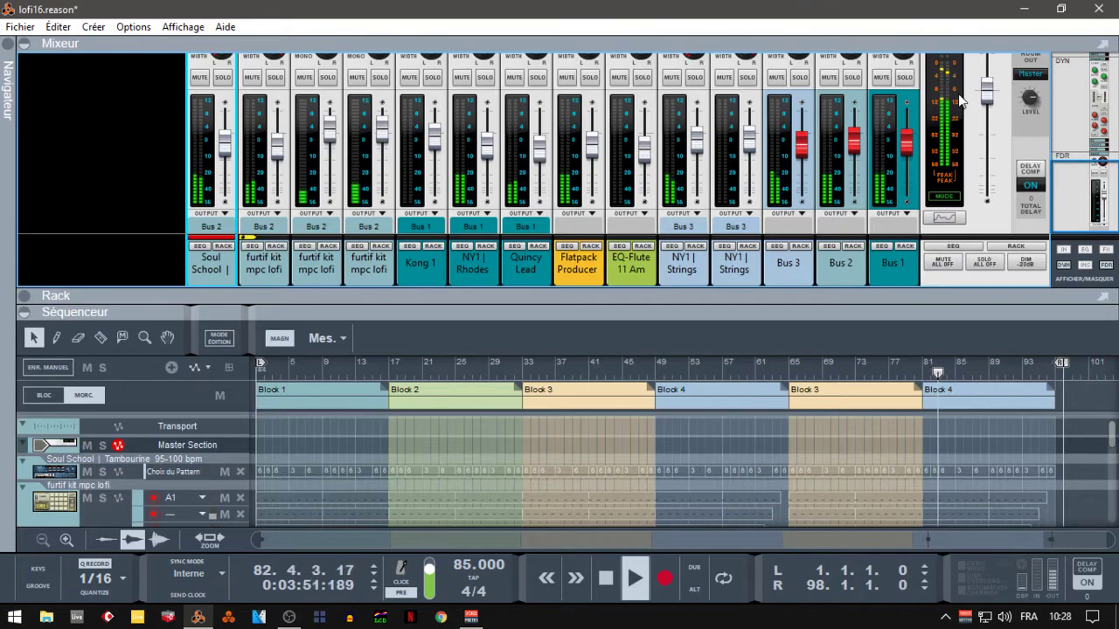
pyautogui.moveTo(1064, 185); pyautogui.dragTo(1063, 180)
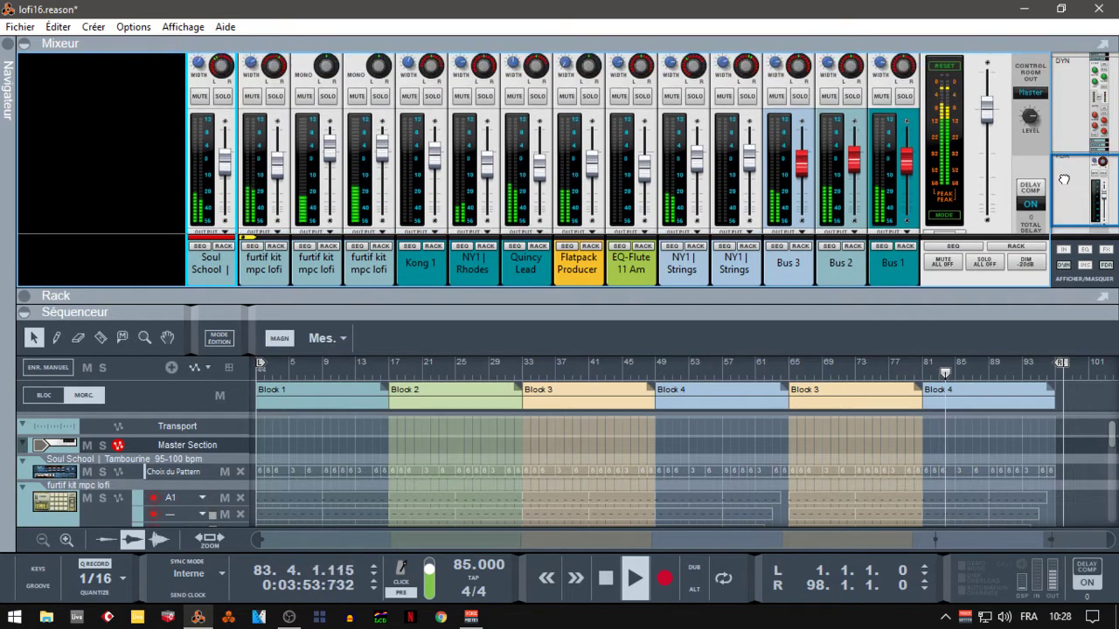
pyautogui.click(1064, 266)
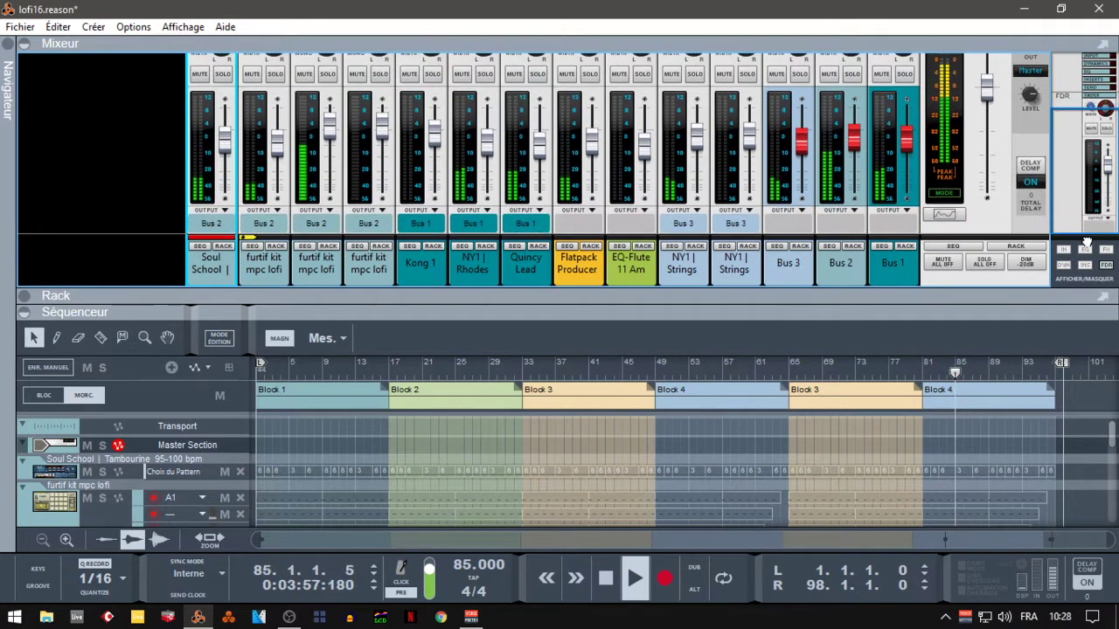